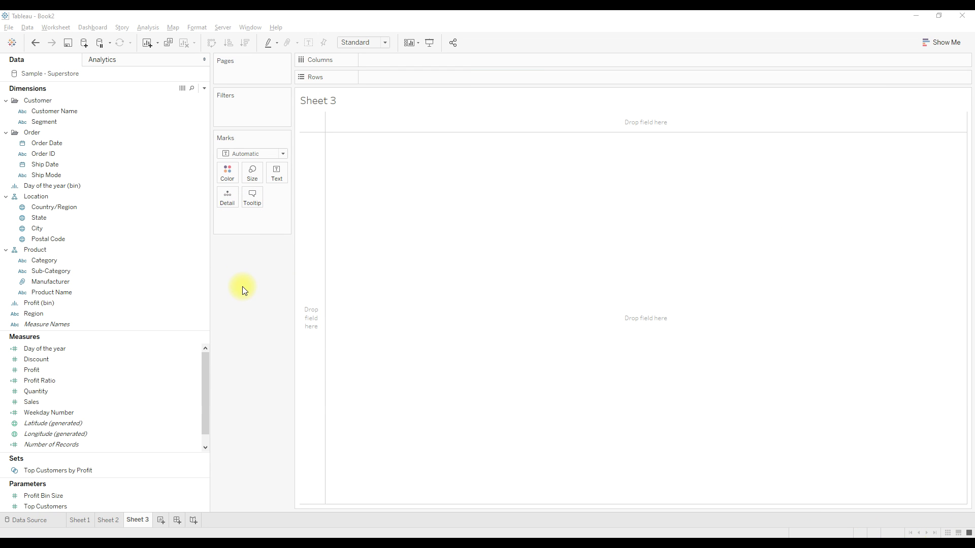
# Widen the Filters and Marks cards pane on the empty Sheet 3, pushing the view right
pyautogui.moveTo(292, 211); pyautogui.dragTo(328, 212)
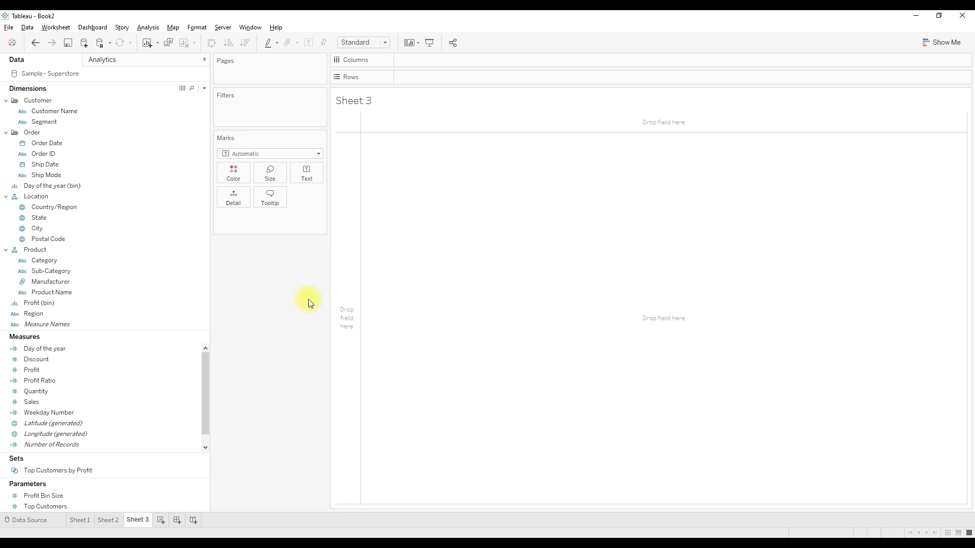
pyautogui.click(55, 144)
# Put Order Date on Rows as a discrete exact date
pyautogui.moveTo(54, 145); pyautogui.dragTo(416, 77)
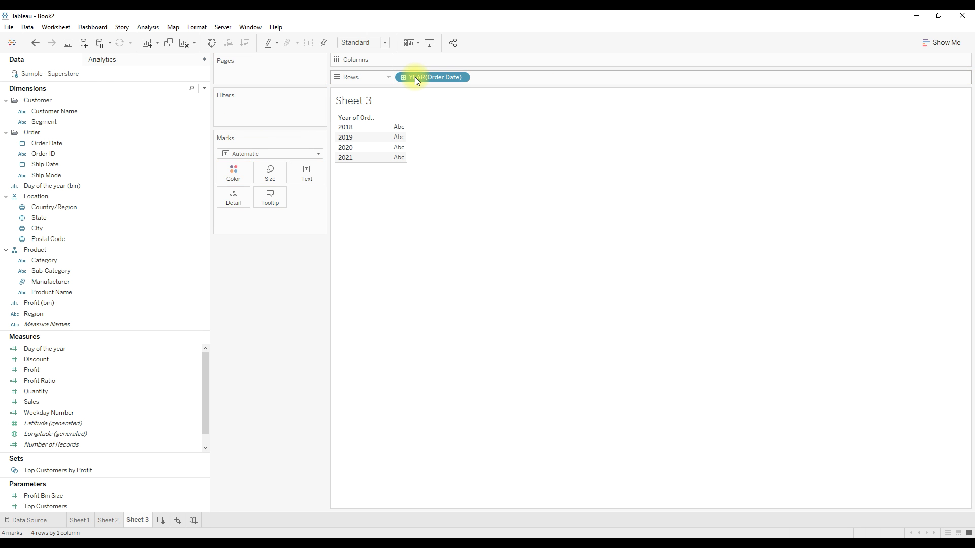
pyautogui.rightClick(419, 77)
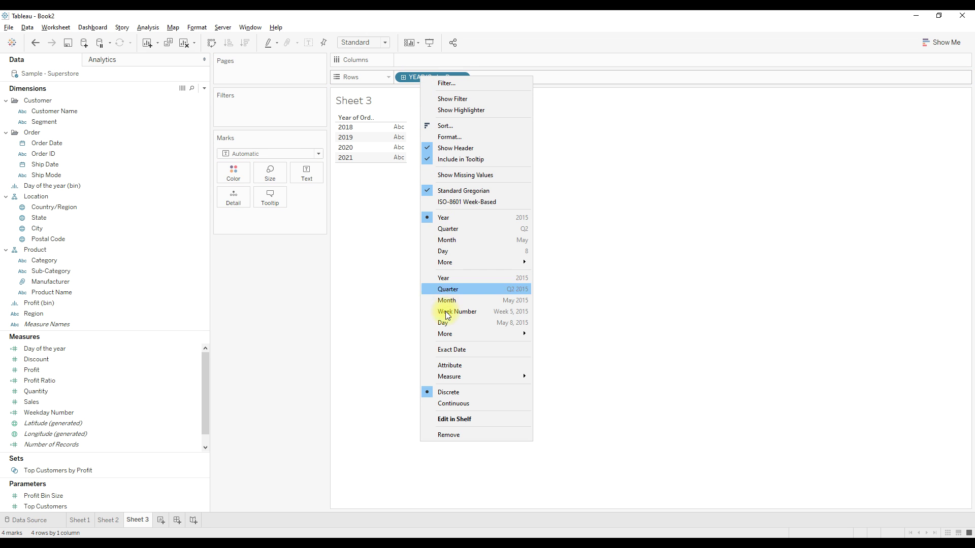
pyautogui.click(447, 352)
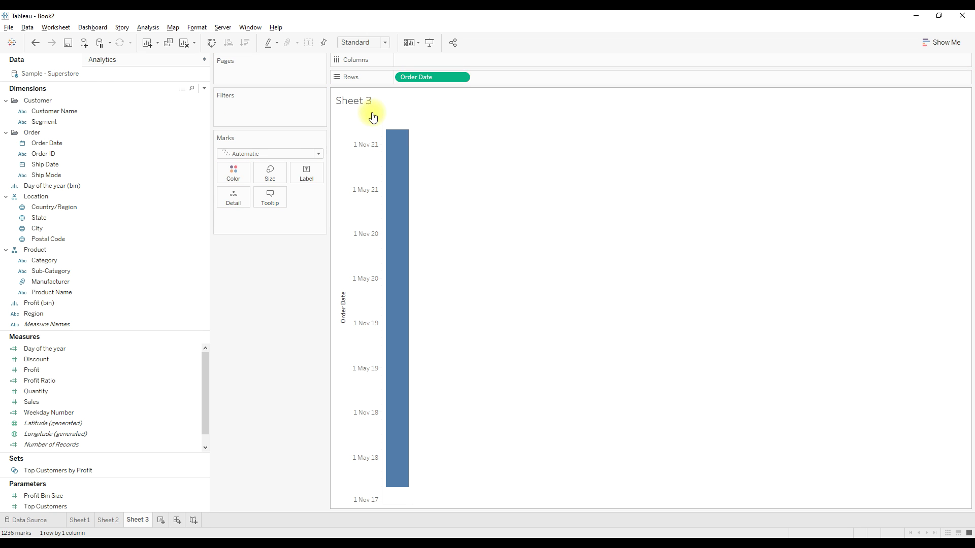
pyautogui.rightClick(414, 77)
pyautogui.click(436, 373)
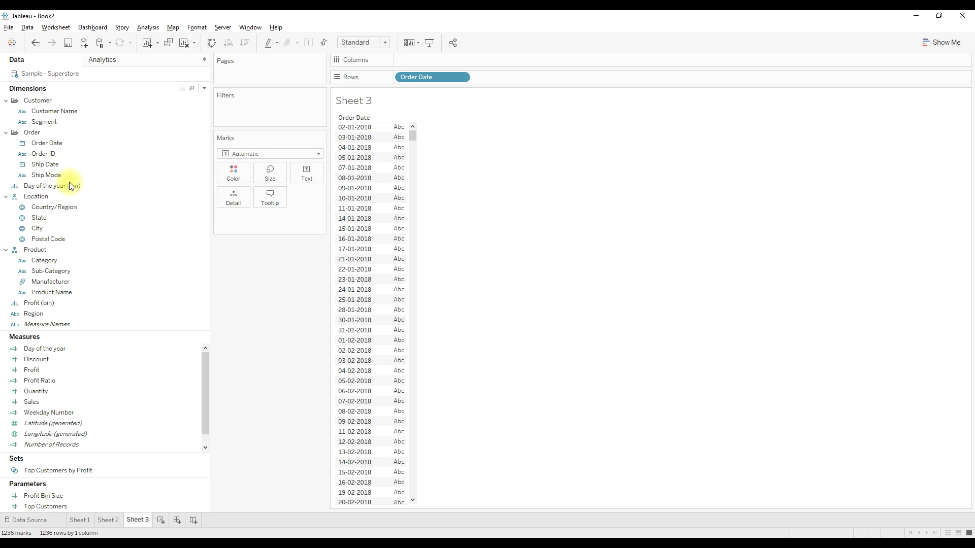
# Add a second Order Date to Rows shown as weekday names, and widen that column
pyautogui.moveTo(54, 144); pyautogui.dragTo(521, 74)
pyautogui.rightClick(508, 77)
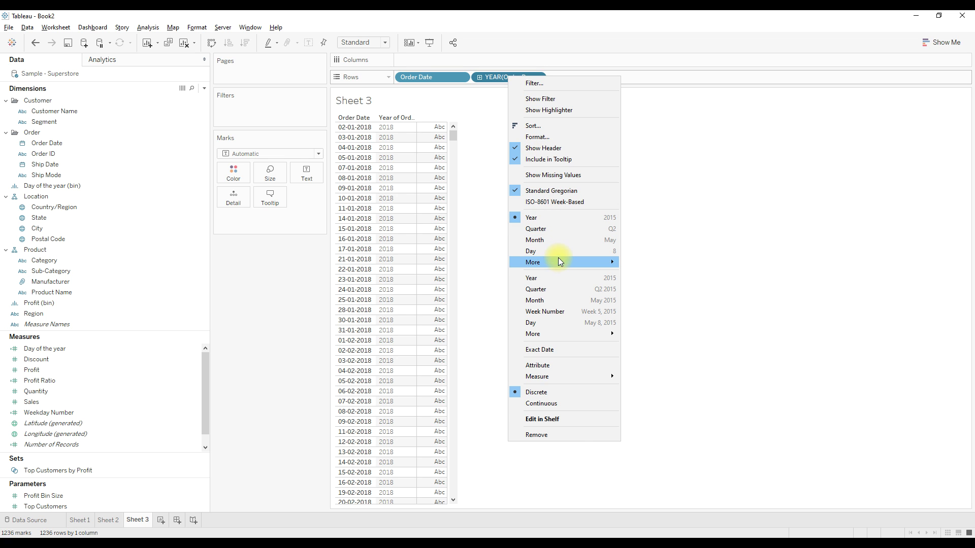
pyautogui.moveTo(560, 262)
pyautogui.click(648, 275)
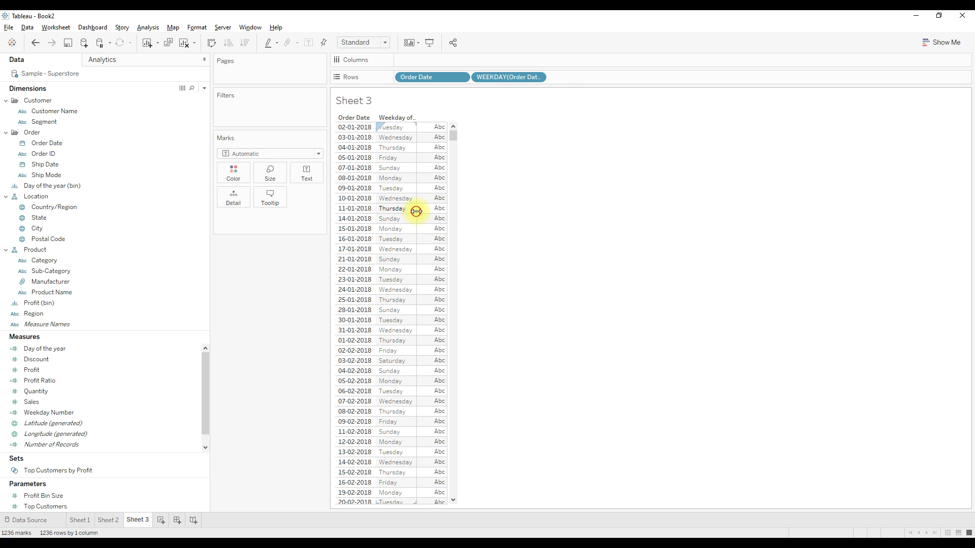
pyautogui.moveTo(416, 211); pyautogui.dragTo(436, 211)
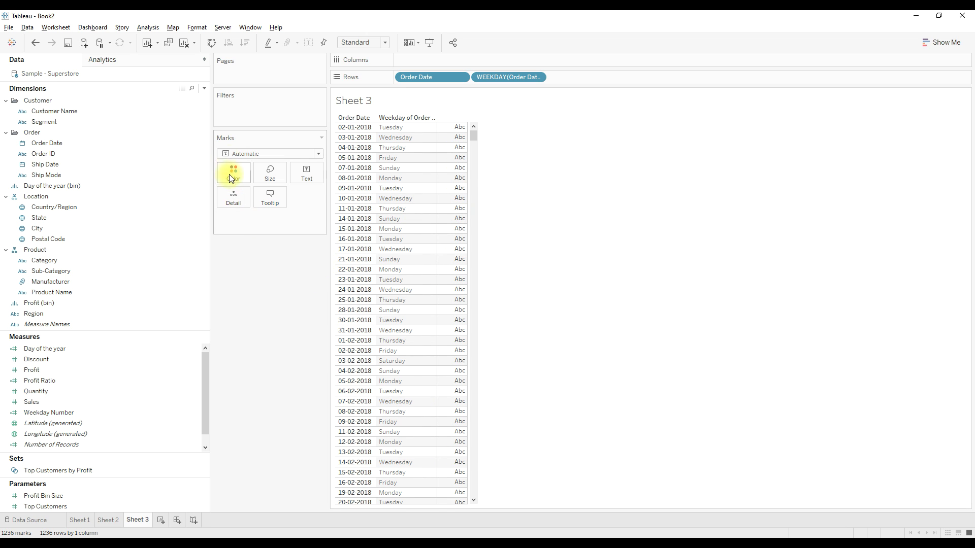
# Create a calculated field 'Weekday Number' with formula DATEPART('weekday',[Order Date])
pyautogui.click(204, 89)
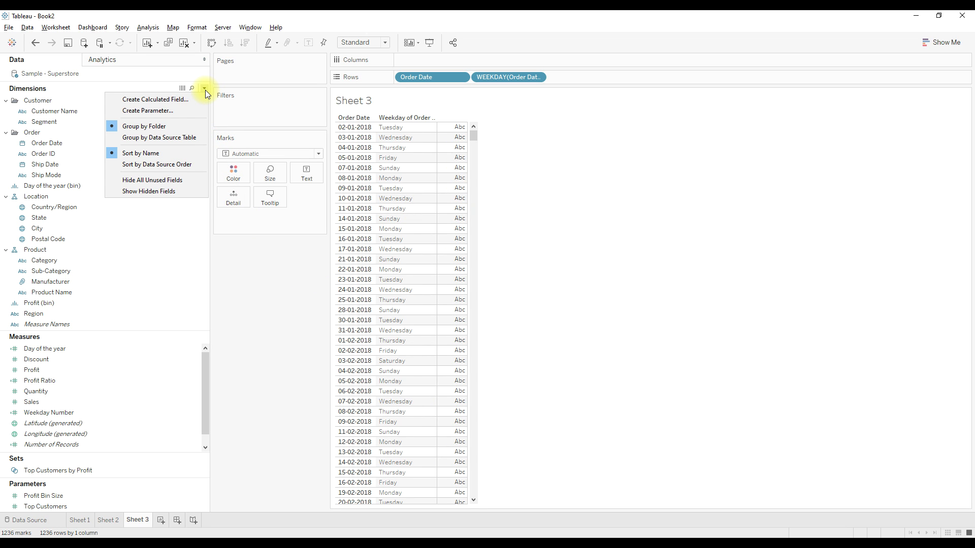
pyautogui.click(175, 99)
pyautogui.write('W')
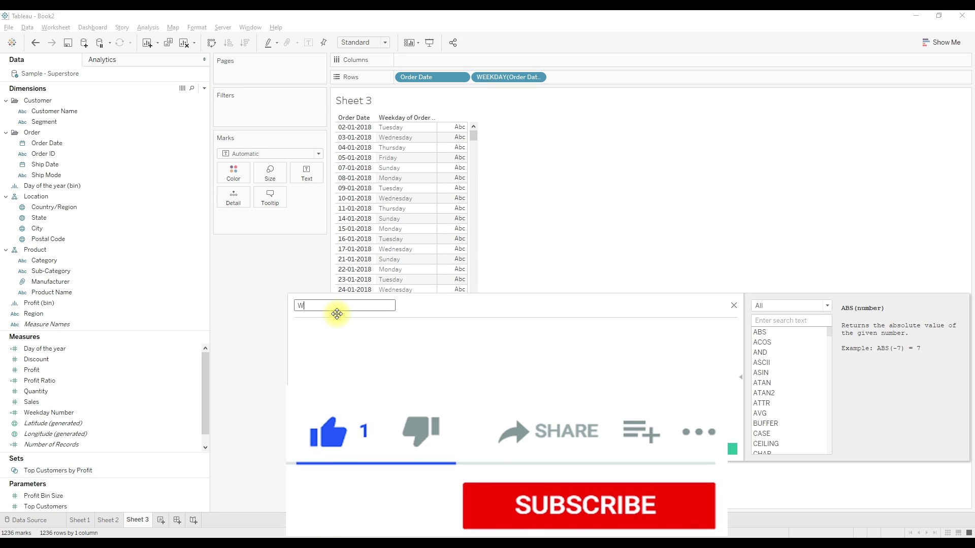
pyautogui.write('eekday Numbe')
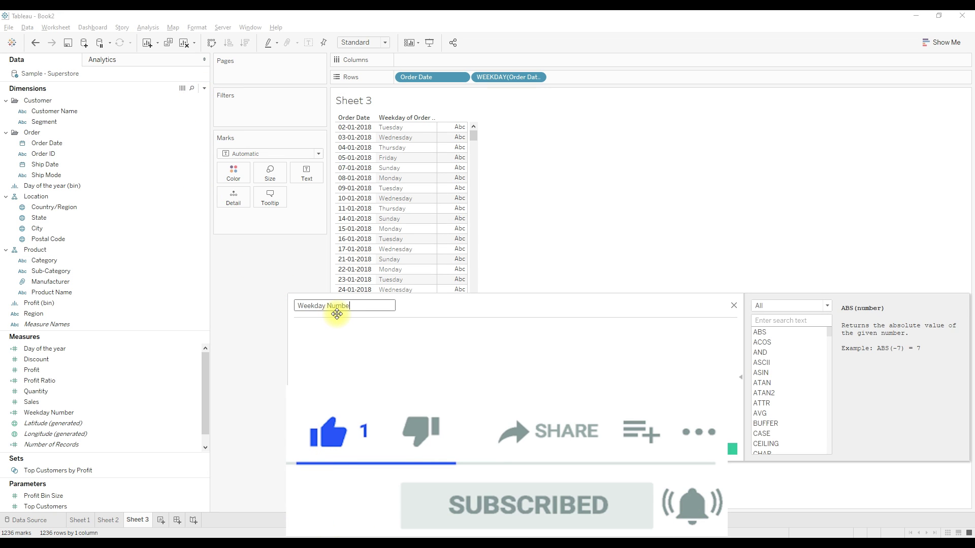
pyautogui.write('r')
pyautogui.press('Tab')
pyautogui.write('Datepar')
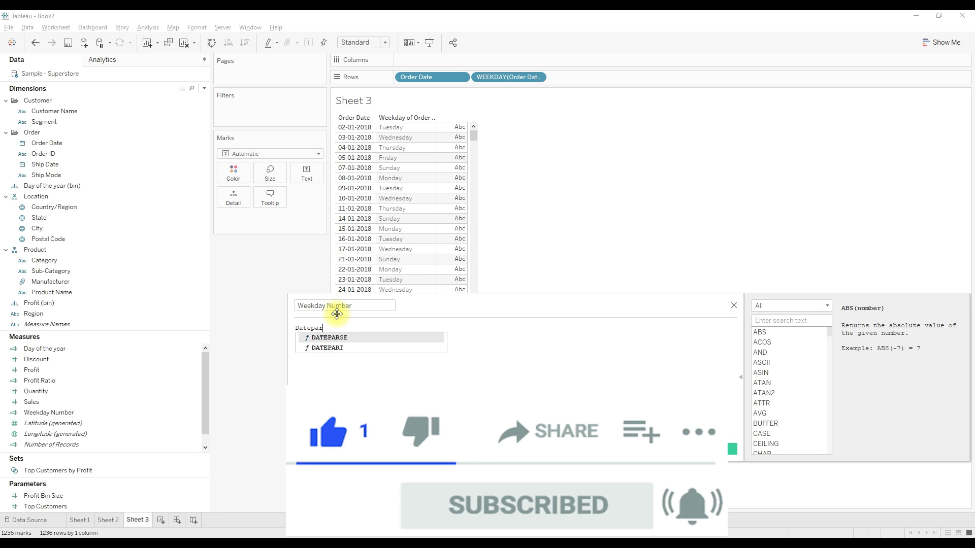
pyautogui.write('t')
pyautogui.press('Return')
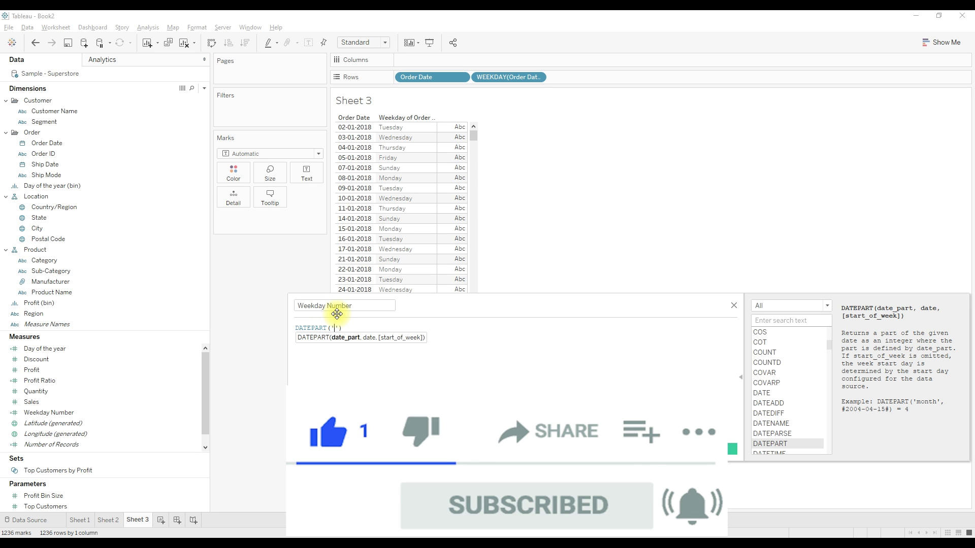
pyautogui.write("'weekday")
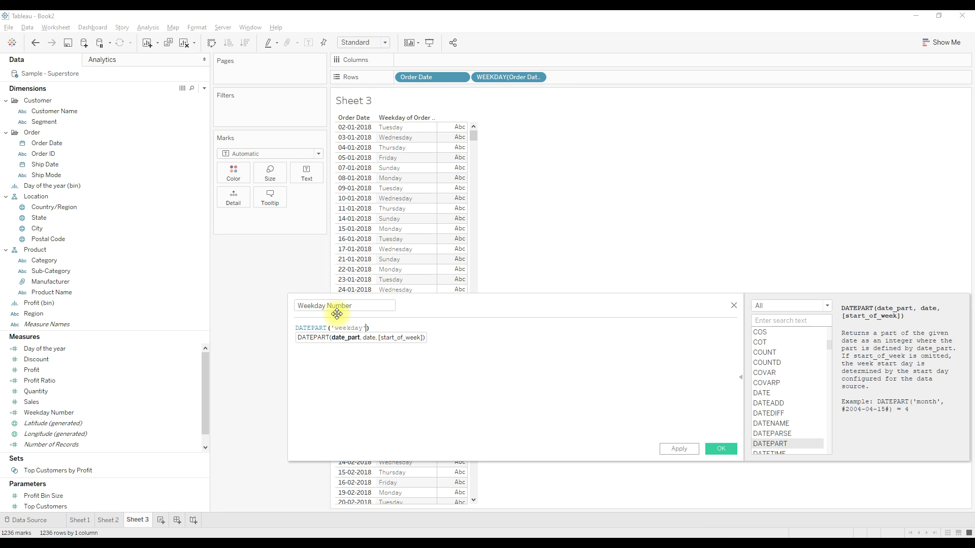
pyautogui.write("',ord")
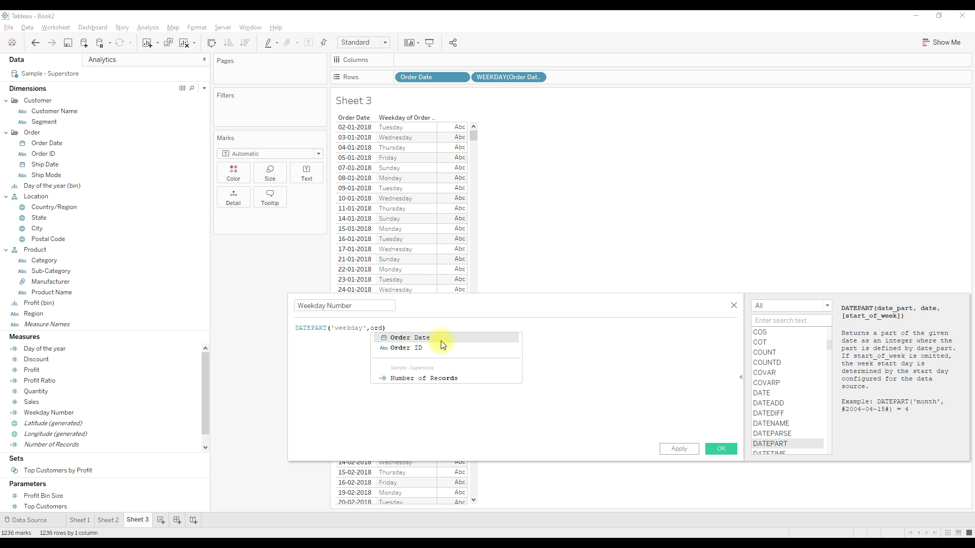
pyautogui.click(440, 339)
# Rename the calculation to 'Weekday #' after the duplicate-name warning
pyautogui.click(720, 449)
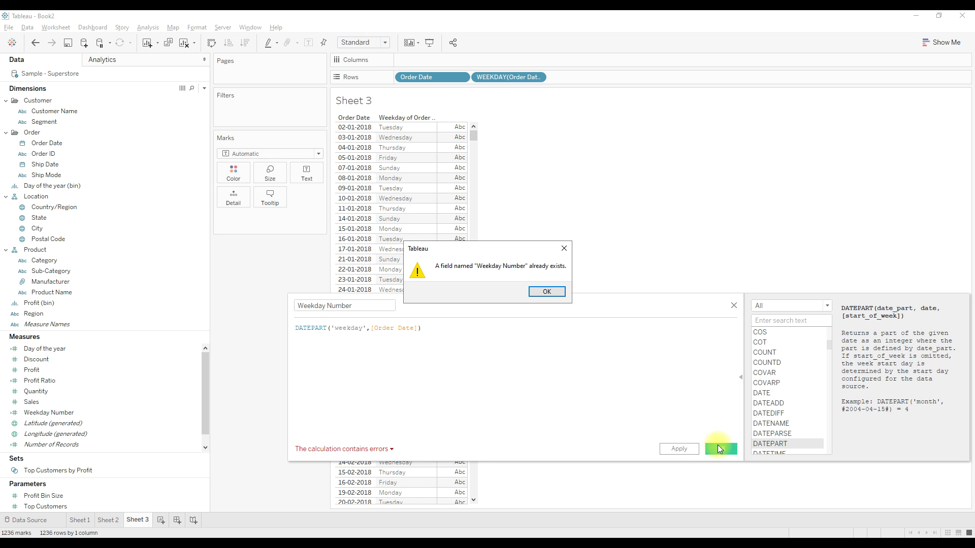
pyautogui.click(559, 291)
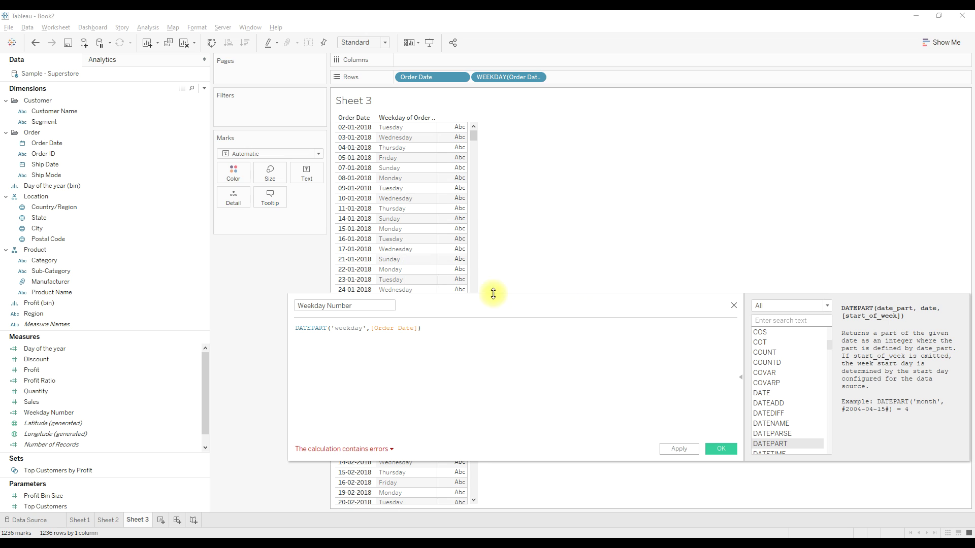
pyautogui.doubleClick(340, 306)
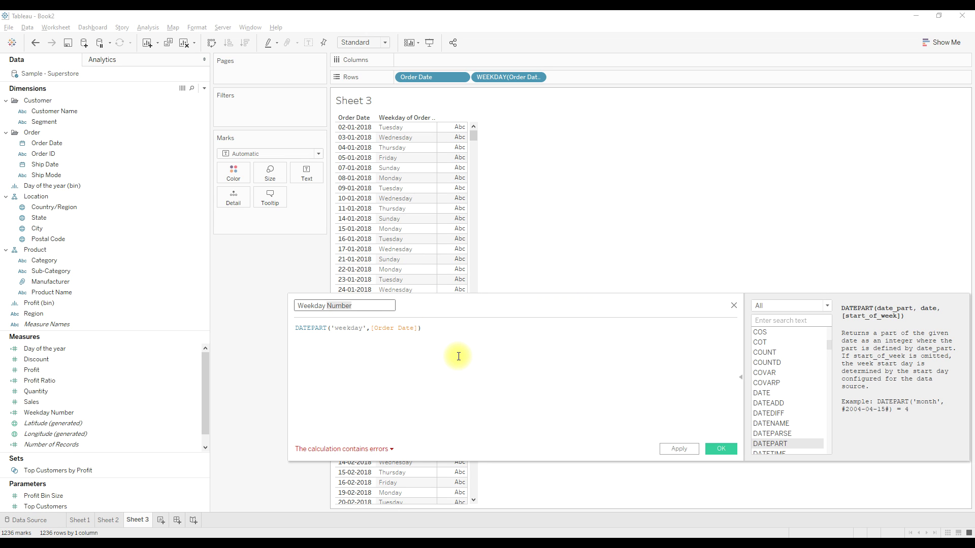
pyautogui.write('#')
# Save Weekday # and show its Maximum as text beside each order date
pyautogui.click(718, 448)
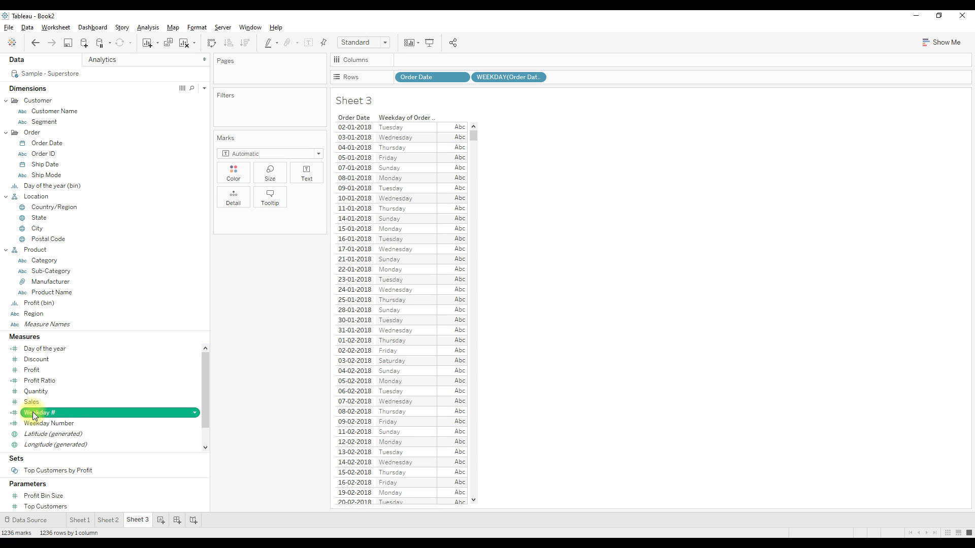
pyautogui.moveTo(28, 412); pyautogui.dragTo(307, 173)
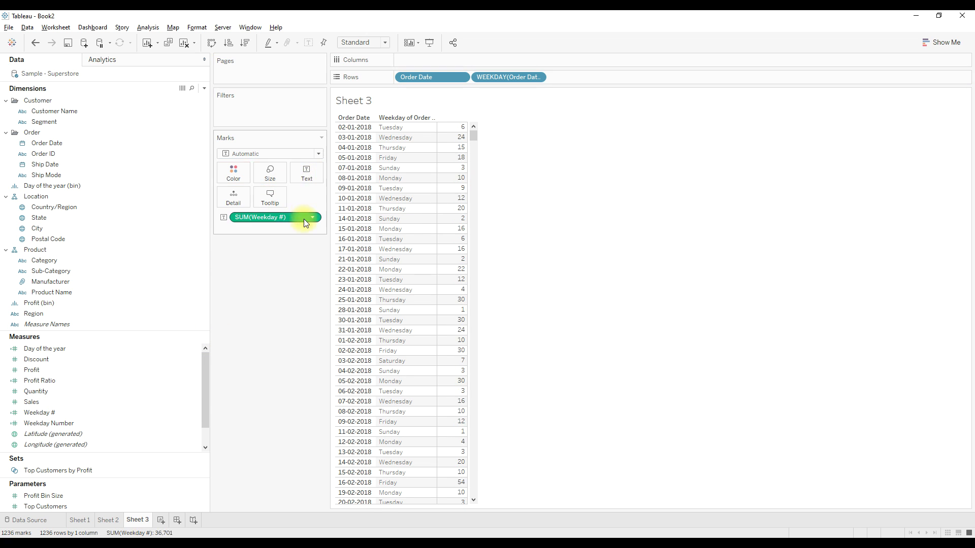
pyautogui.click(311, 217)
pyautogui.moveTo(325, 310)
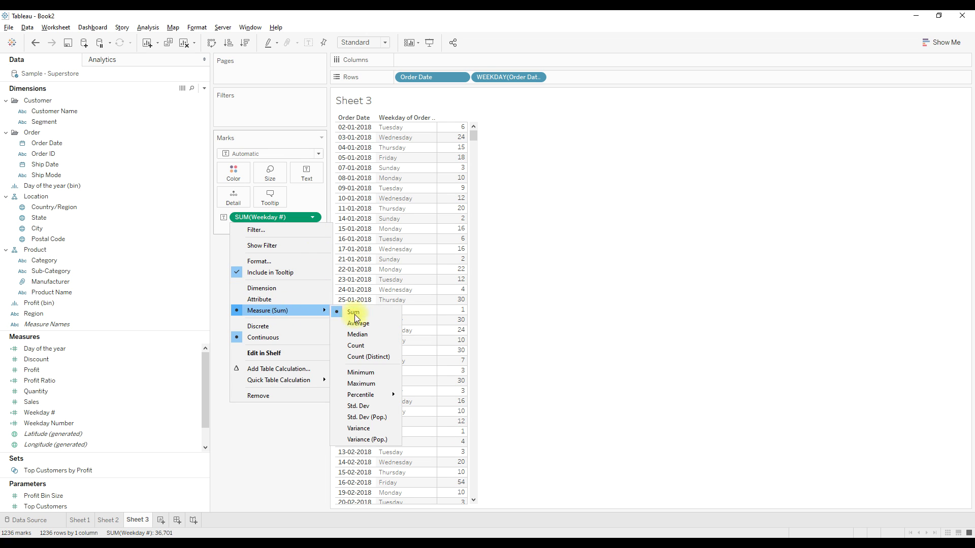
pyautogui.click(364, 384)
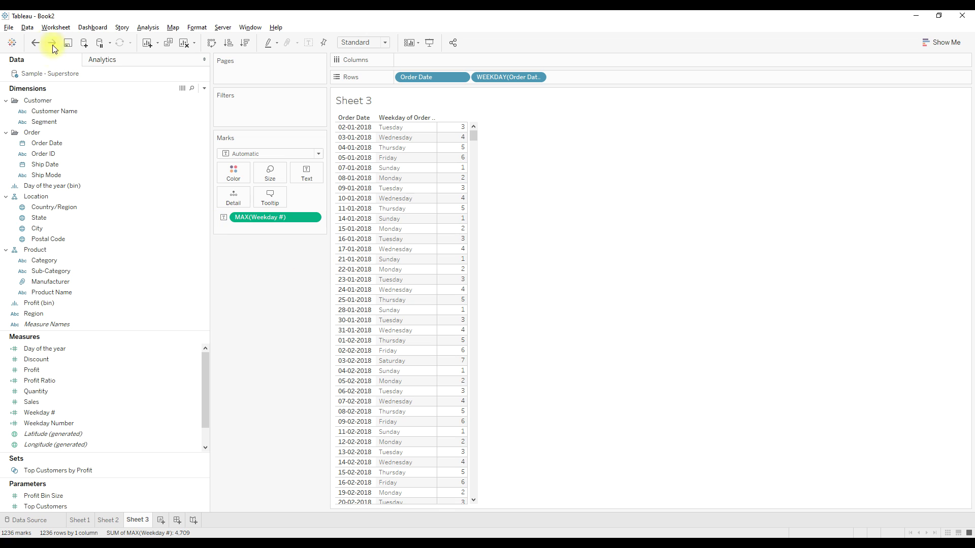
pyautogui.click(28, 29)
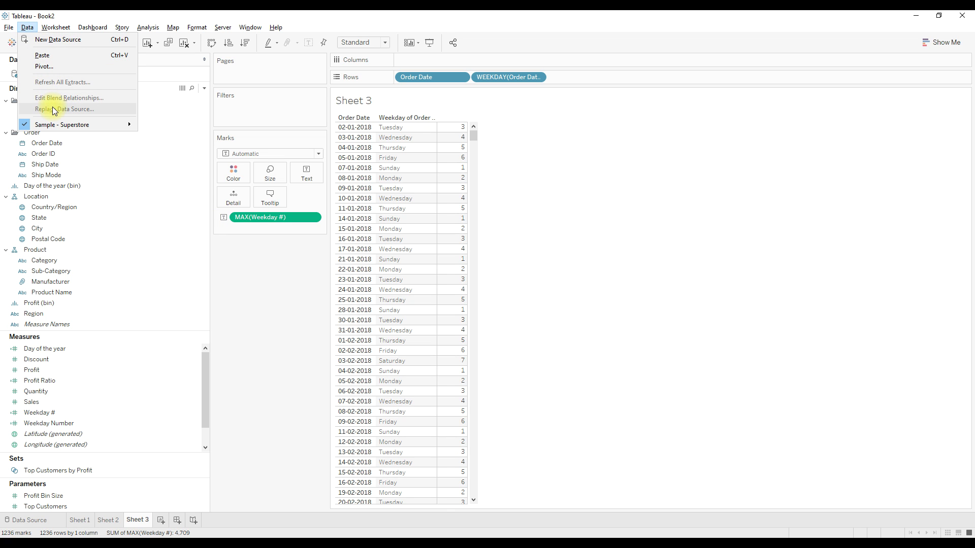
pyautogui.moveTo(57, 124)
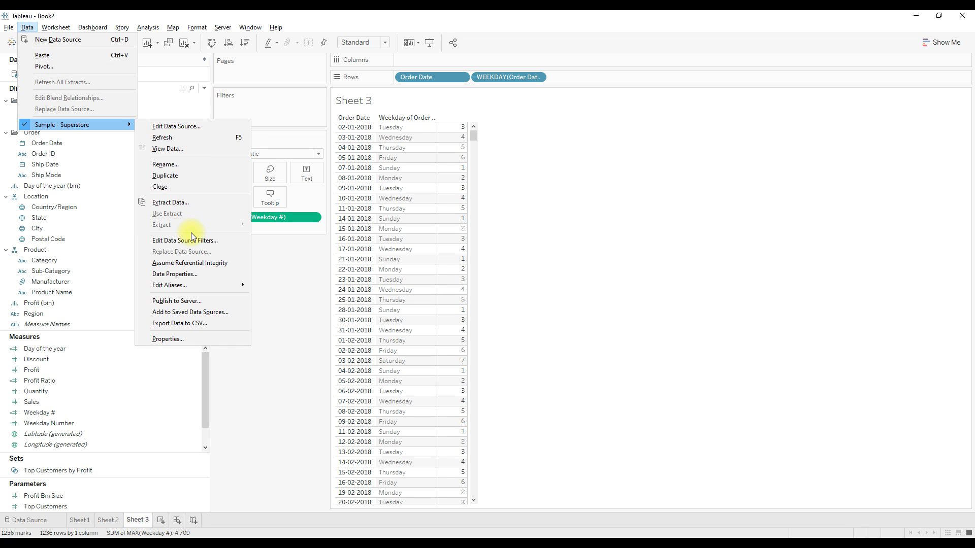
pyautogui.click(175, 274)
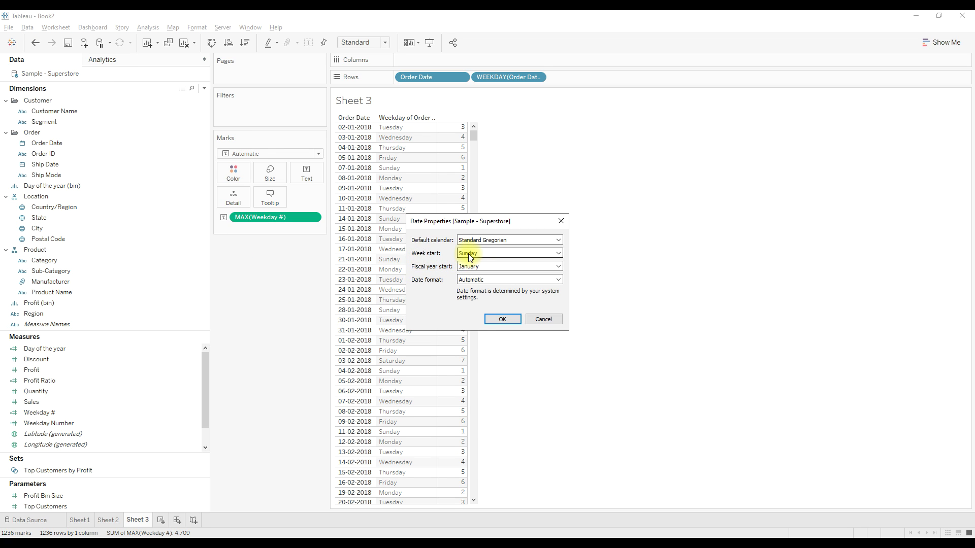
pyautogui.click(502, 319)
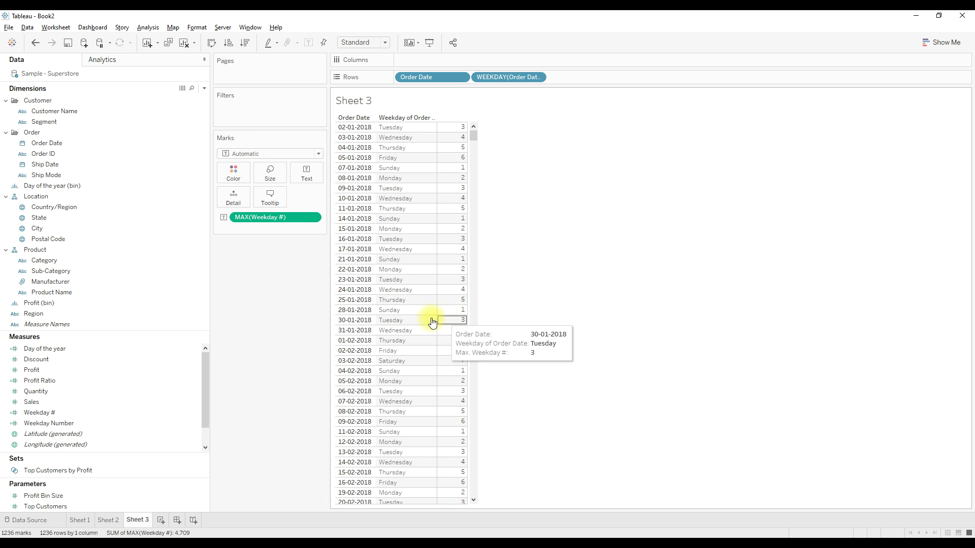
pyautogui.moveTo(456, 316)
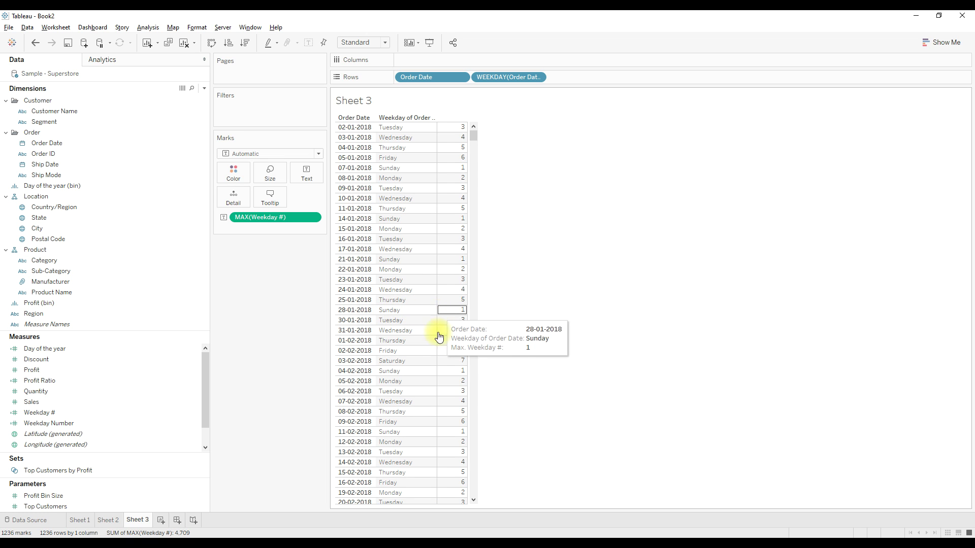
pyautogui.moveTo(461, 370)
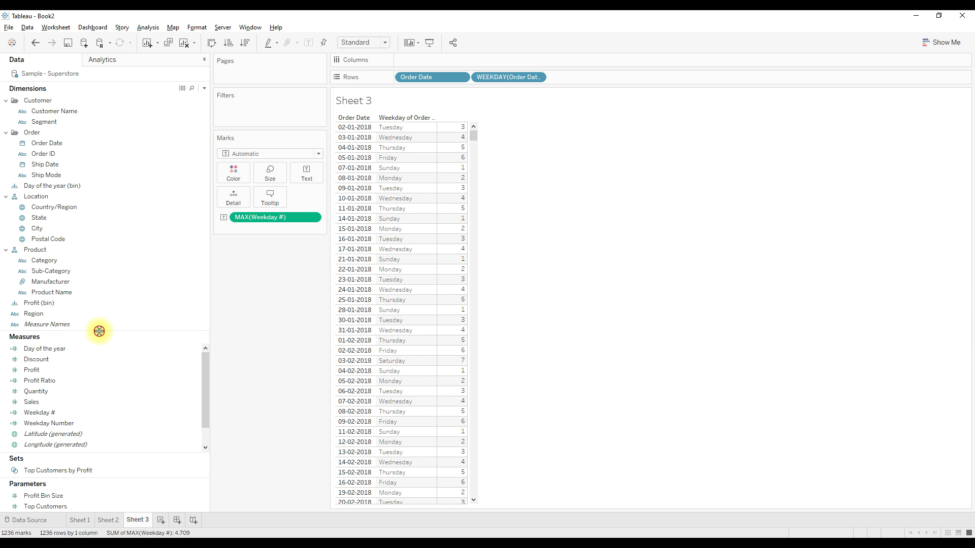
# Give the Dimensions list slightly more room and bring up the Weekday # field's context menu
pyautogui.moveTo(99, 331)
pyautogui.mouseDown()
pyautogui.moveTo(100, 352)
pyautogui.moveTo(100, 341)
pyautogui.mouseUp()
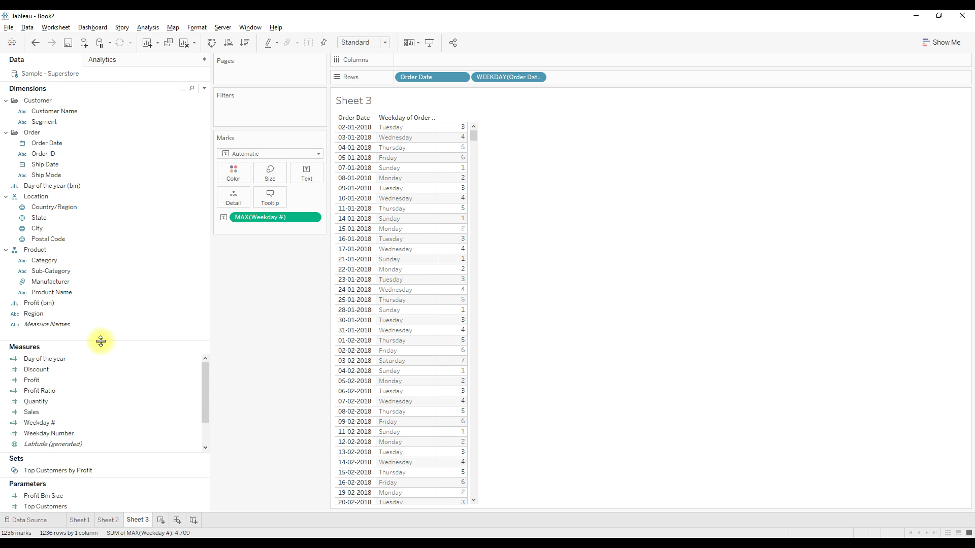
pyautogui.rightClick(58, 423)
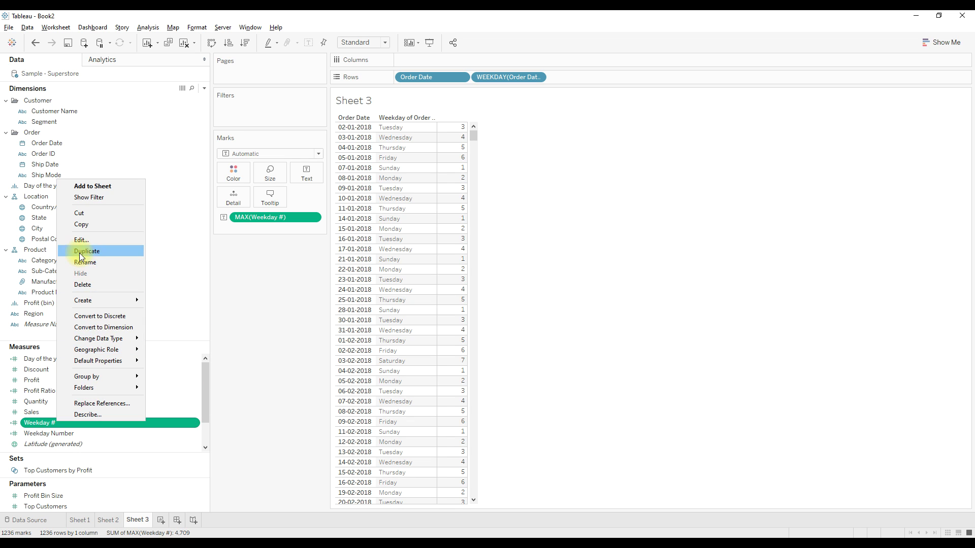
# Edit Weekday # to start IF DATEPART('weekday',[Order Date])=1 OR ...=7 THEN
pyautogui.click(76, 246)
pyautogui.click(297, 327)
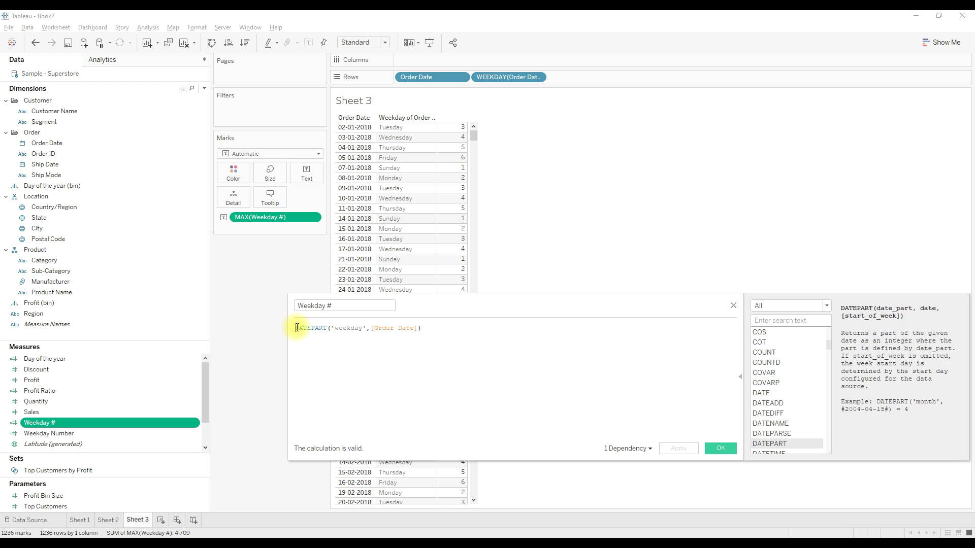
pyautogui.write('if')
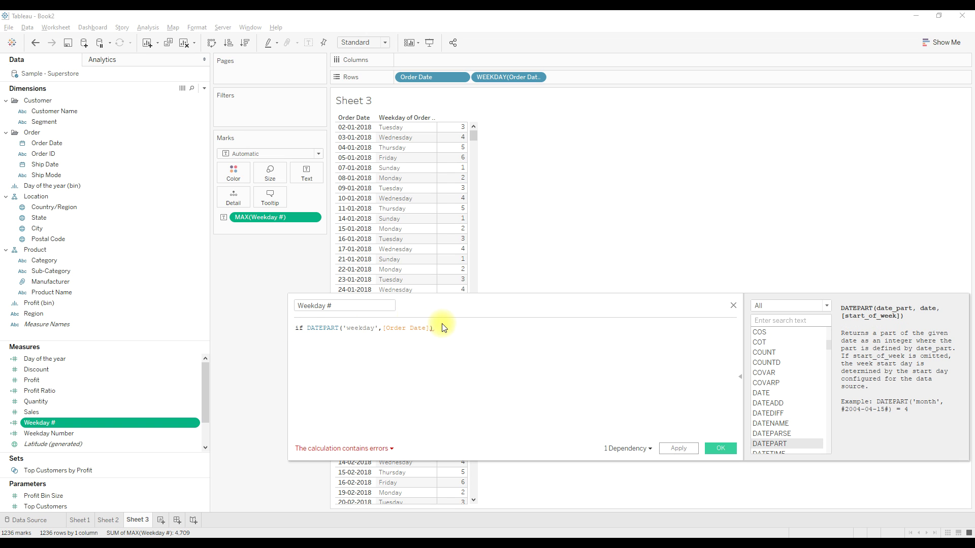
pyautogui.click(442, 332)
pyautogui.write('=1')
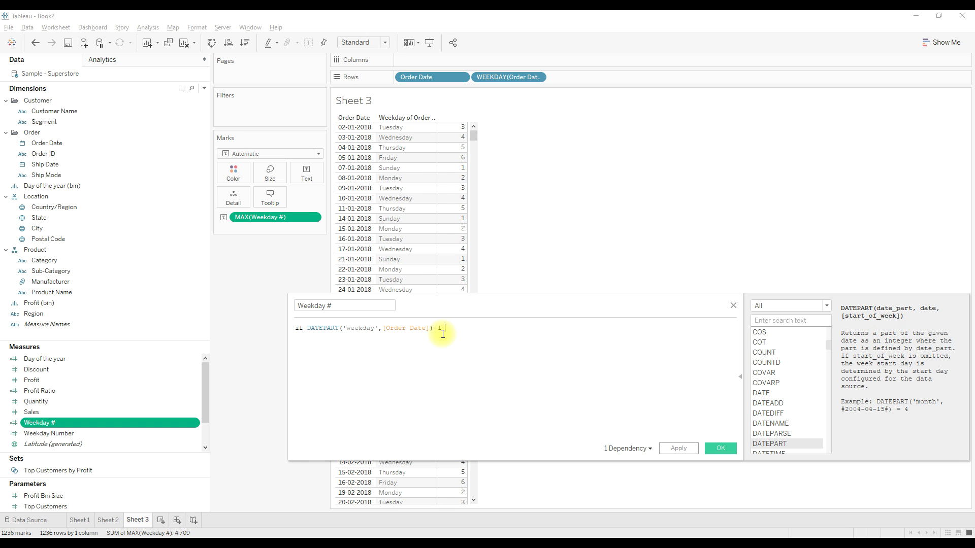
pyautogui.write(' or')
pyautogui.moveTo(441, 329); pyautogui.dragTo(307, 328)
pyautogui.hotkey('ctrl', 'c')
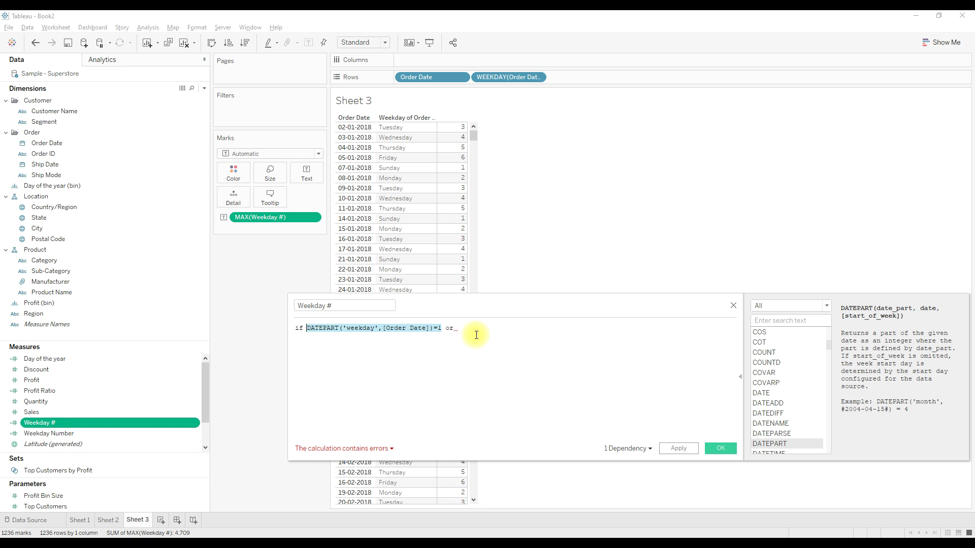
pyautogui.click(474, 330)
pyautogui.hotkey('ctrl', 'v')
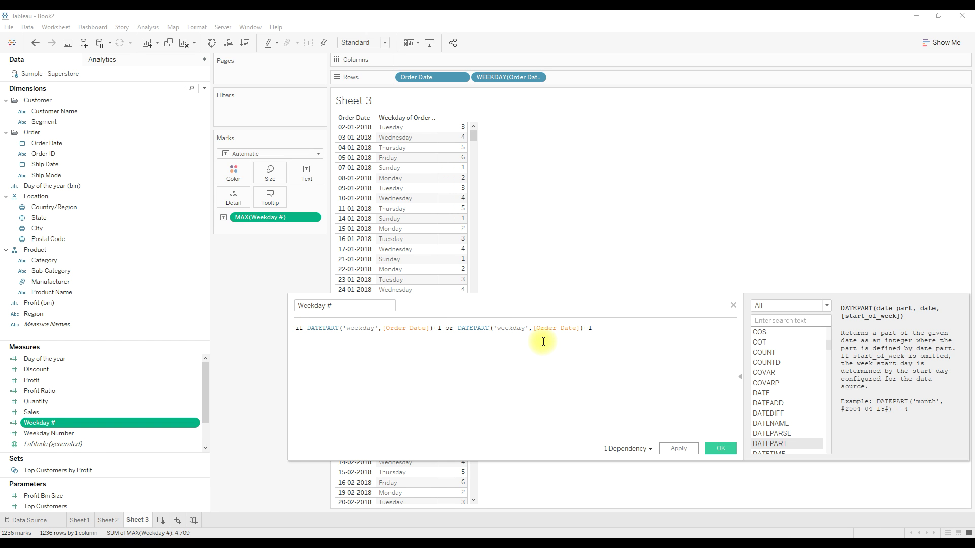
pyautogui.write("then 'Weekend")
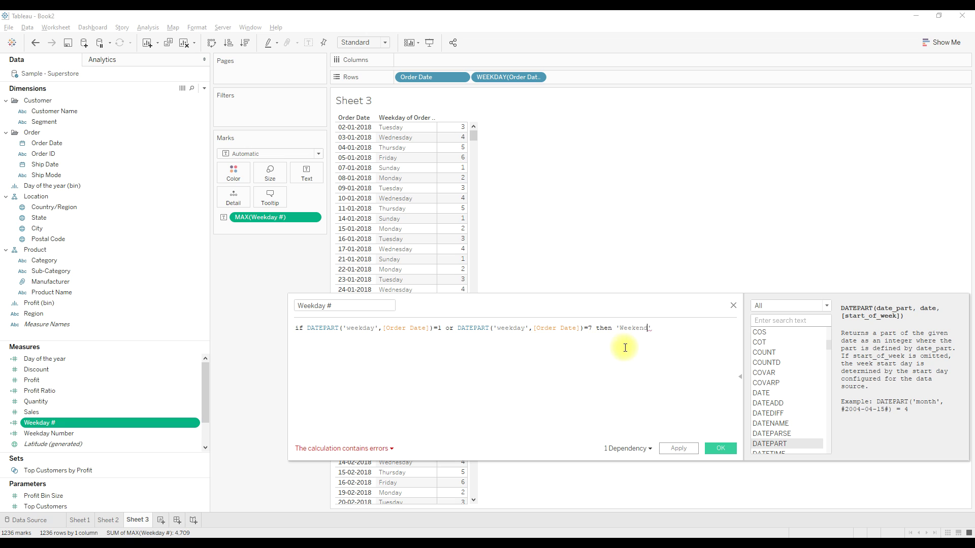
# Complete the formula with 'Weekends' ELSE 'Working days' END so it validates
pyautogui.press('Return')
pyautogui.write('e')
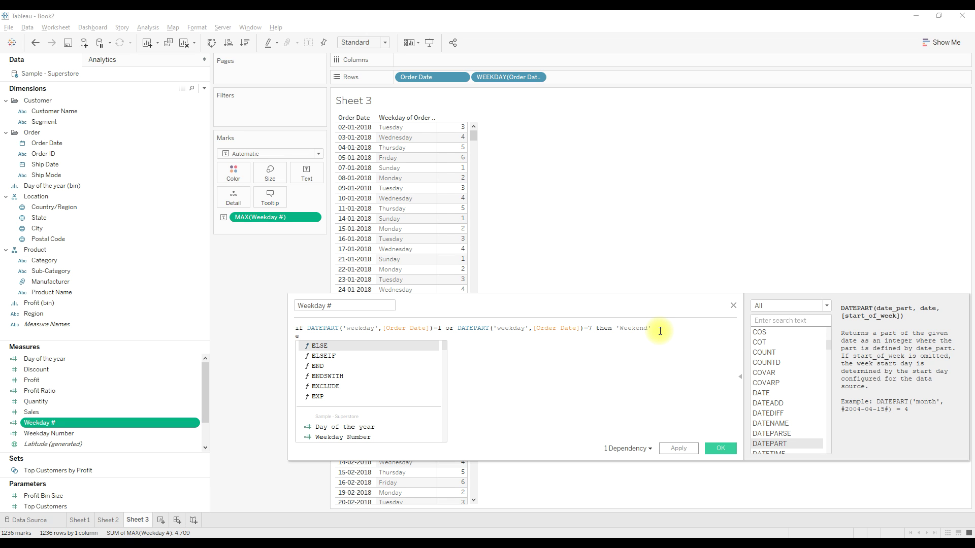
pyautogui.click(321, 346)
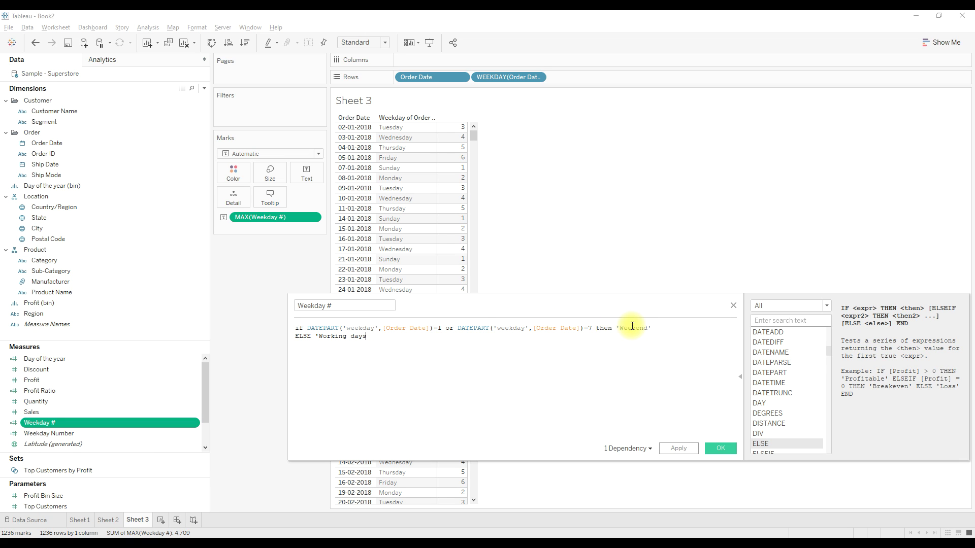
pyautogui.click(649, 328)
pyautogui.write('s')
pyautogui.click(374, 342)
pyautogui.write("' END")
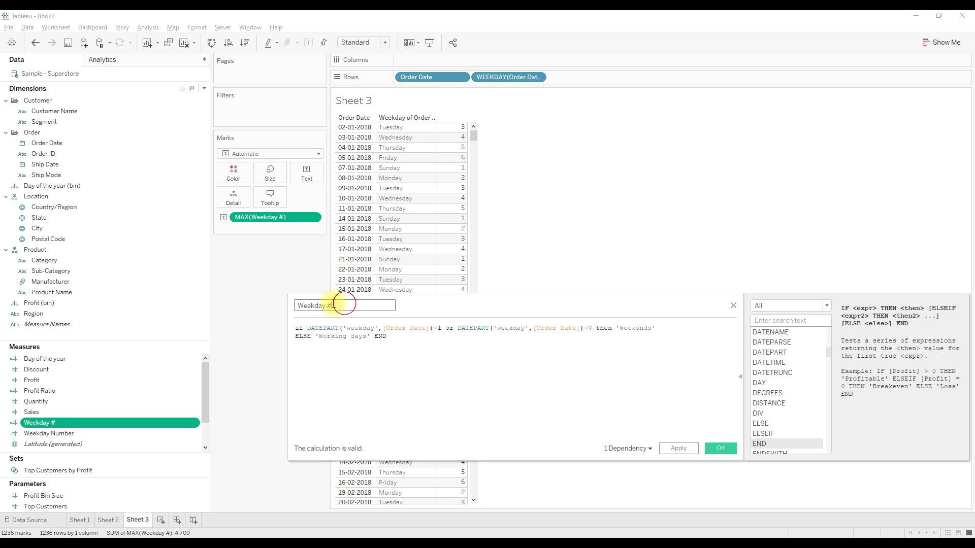
# Rename the calculation 'Weekend or Working day' and save it
pyautogui.write('Wo')
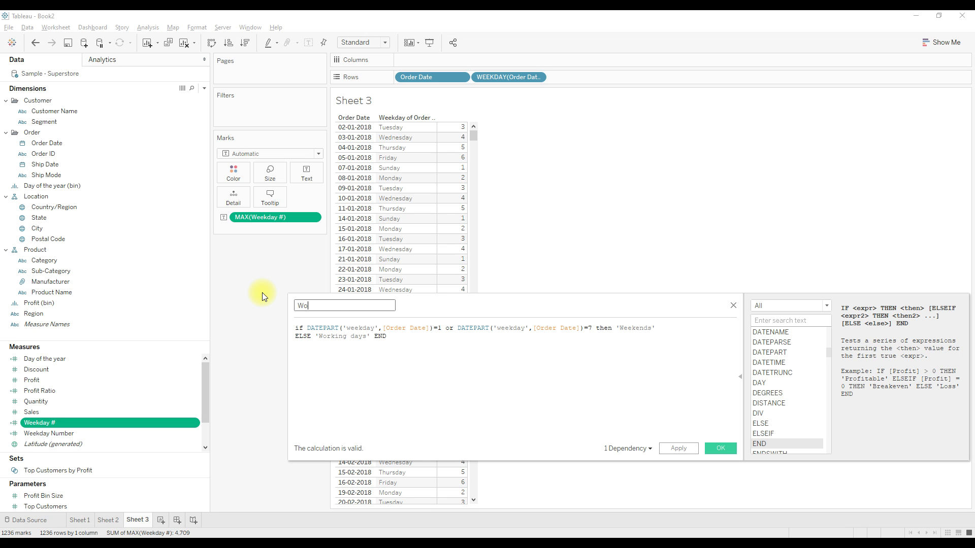
pyautogui.press('BackSpace')
pyautogui.write('eekend ')
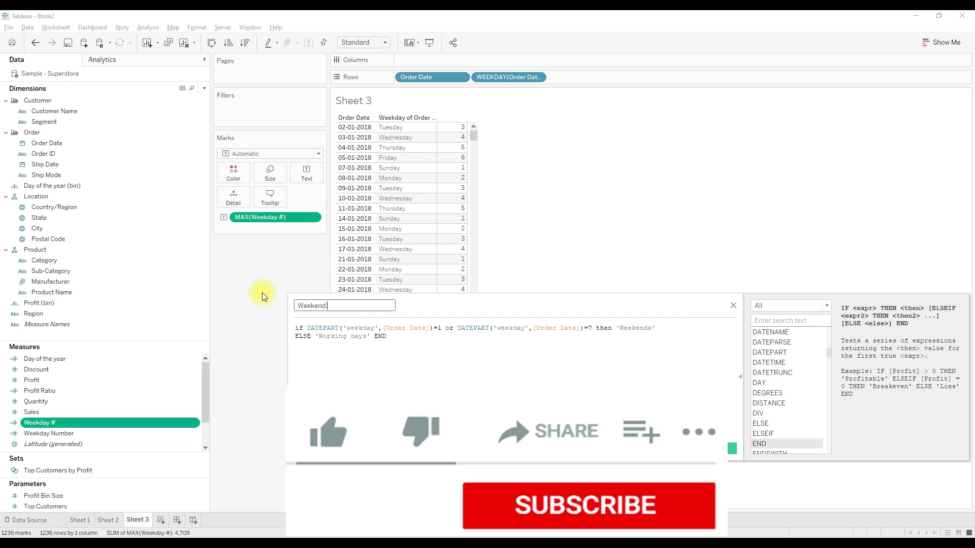
pyautogui.write('or Wo')
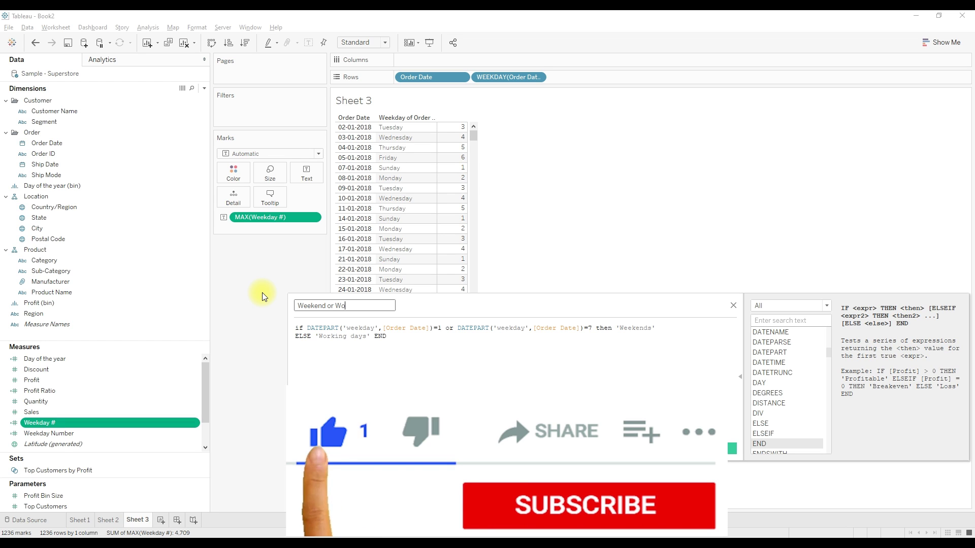
pyautogui.write('rking day')
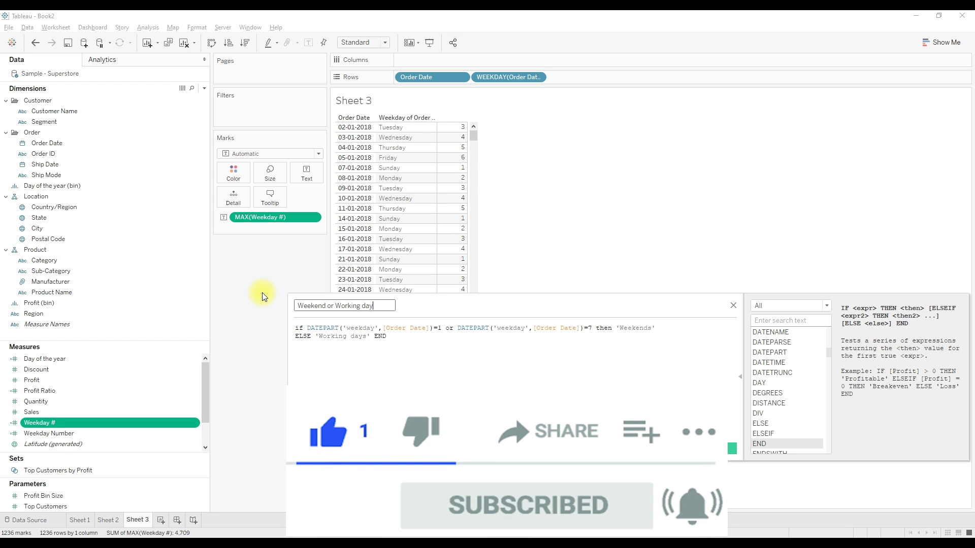
pyautogui.press('Return')
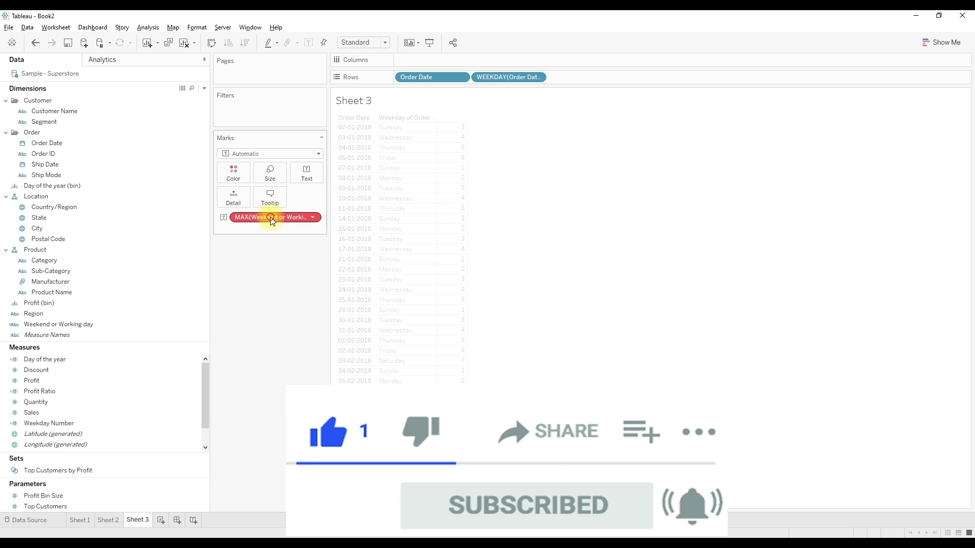
# Remove the broken pill from Marks and add Weekend or Working day to Rows
pyautogui.moveTo(276, 213); pyautogui.dragTo(278, 358)
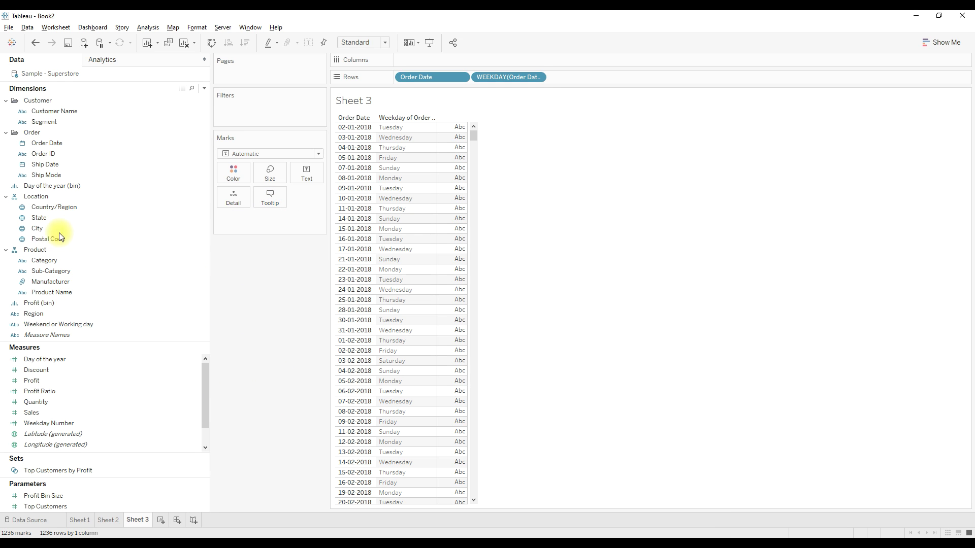
pyautogui.click(55, 186)
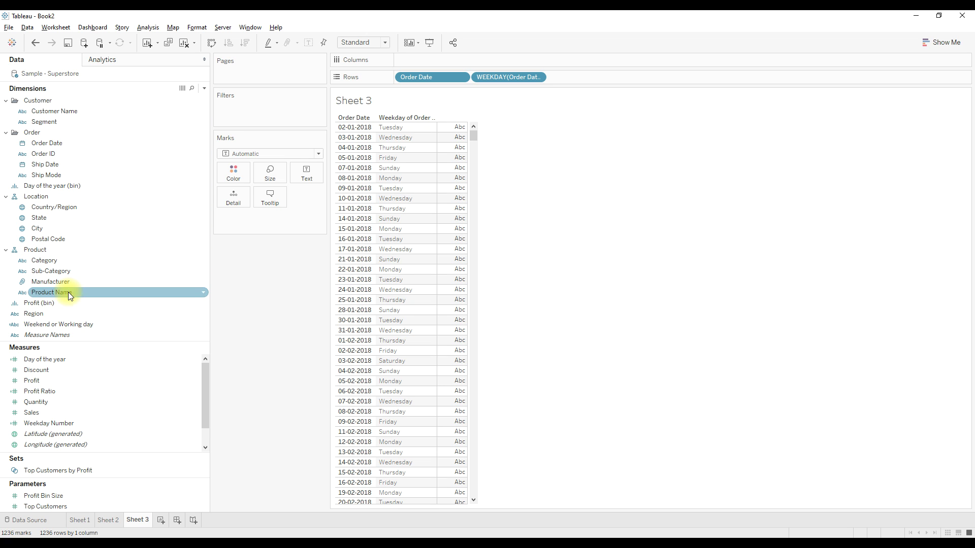
pyautogui.moveTo(59, 323)
pyautogui.mouseDown()
pyautogui.moveTo(436, 105)
pyautogui.moveTo(613, 79)
pyautogui.mouseUp()
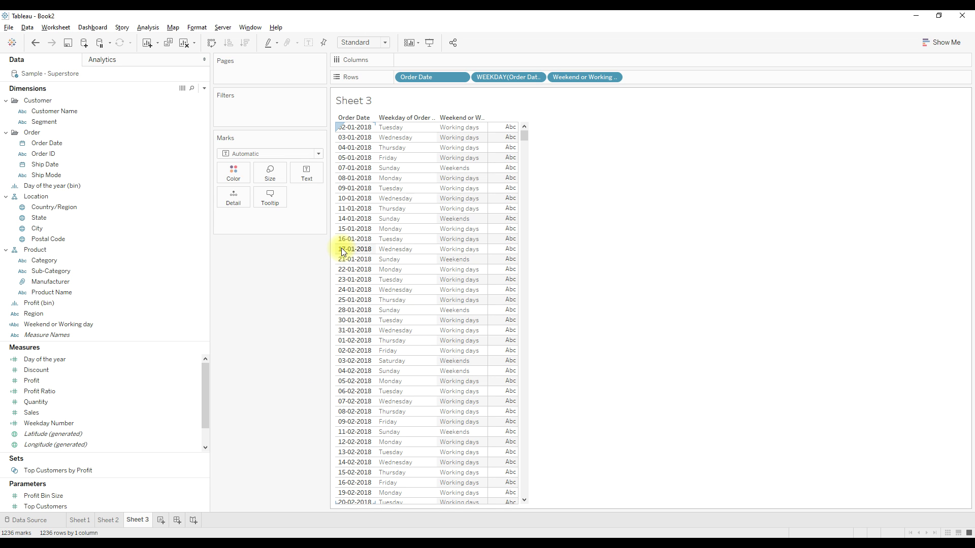
pyautogui.click(418, 81)
# Lay out YEAR(Order Date) then Weekend or Working day across Columns, clearing Rows
pyautogui.moveTo(417, 81); pyautogui.dragTo(152, 291)
pyautogui.moveTo(56, 144); pyautogui.dragTo(300, 297)
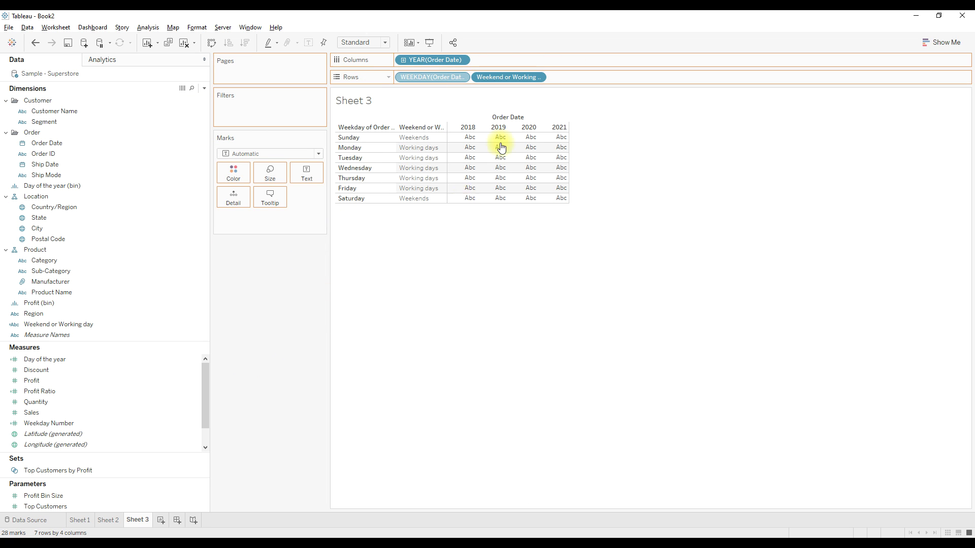
pyautogui.moveTo(434, 82); pyautogui.dragTo(529, 62)
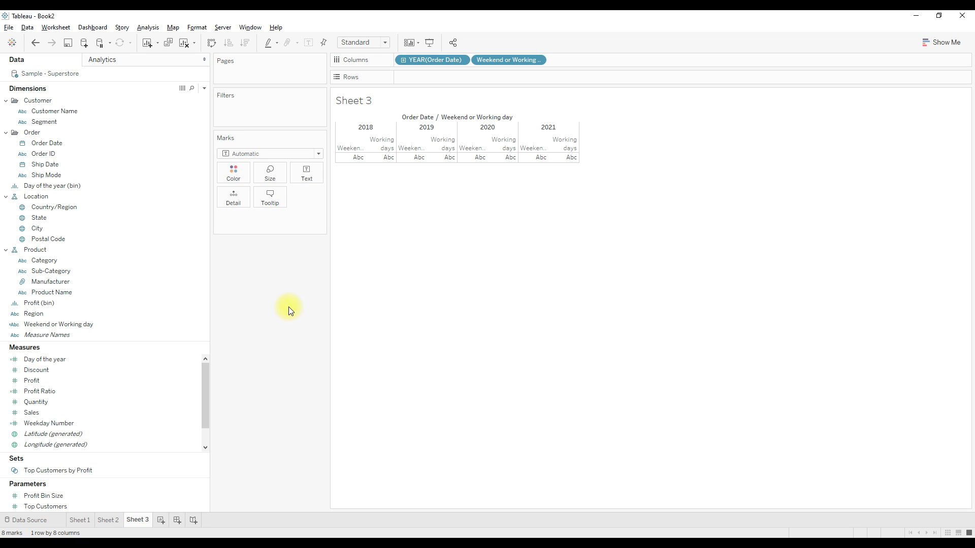
# Add Sales to Rows to chart SUM(Sales) bars for Weekends and Working days per year
pyautogui.click(44, 413)
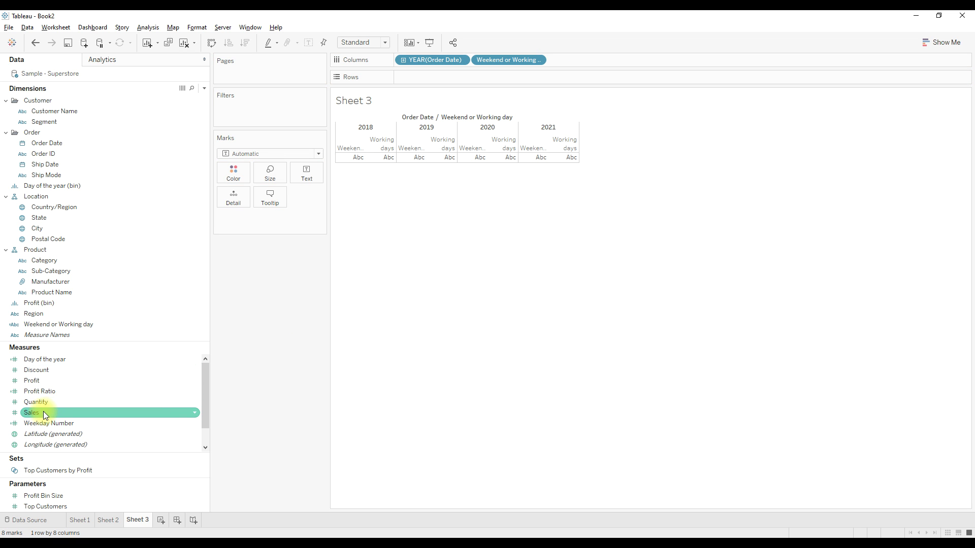
pyautogui.moveTo(34, 413); pyautogui.dragTo(434, 77)
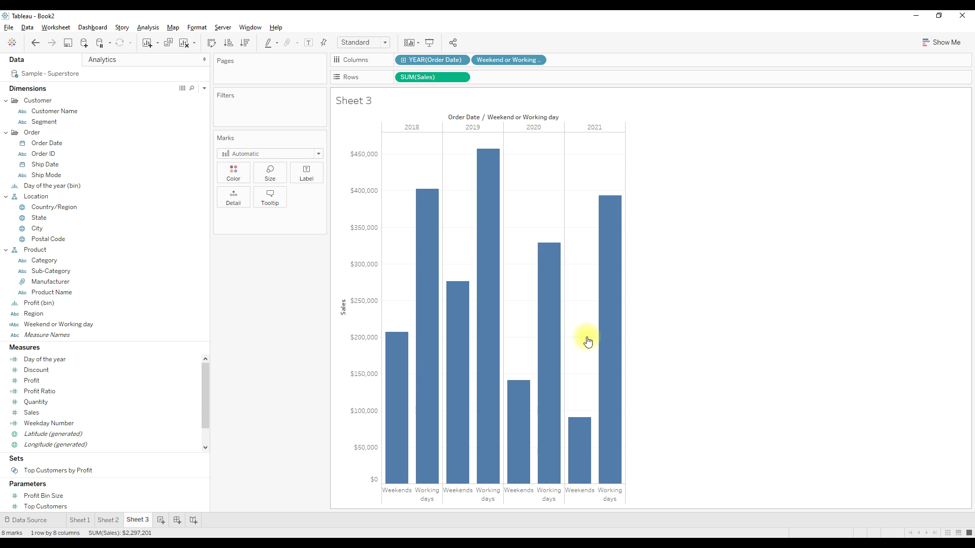
pyautogui.moveTo(392, 402)
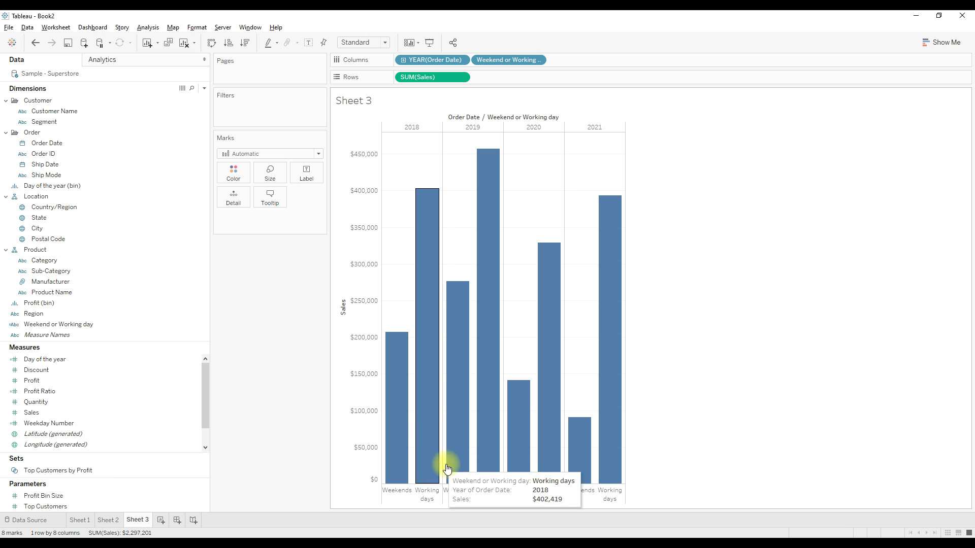
pyautogui.moveTo(432, 431)
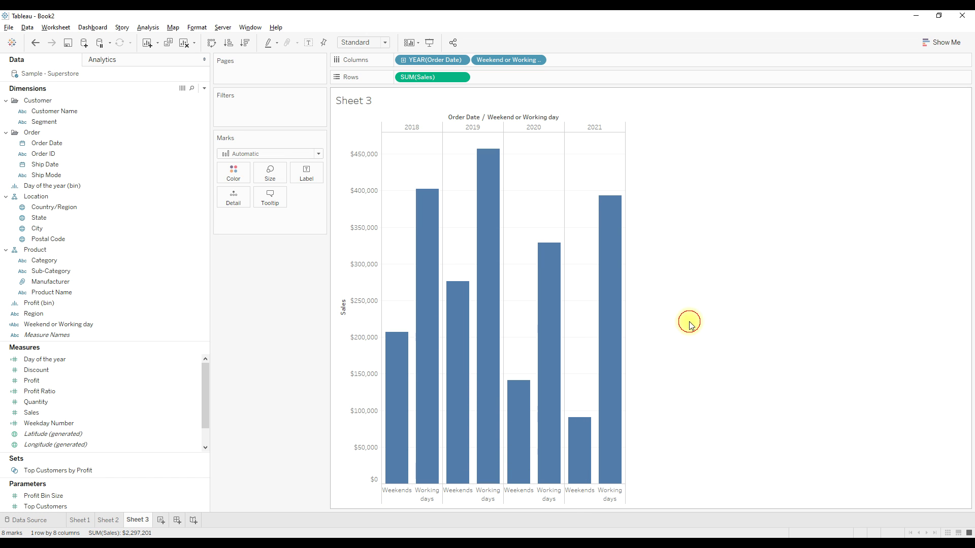
# Turn on mark labels so each bar shows its sales value, e.g. $402,419 for 2018 Working days
pyautogui.click(309, 45)
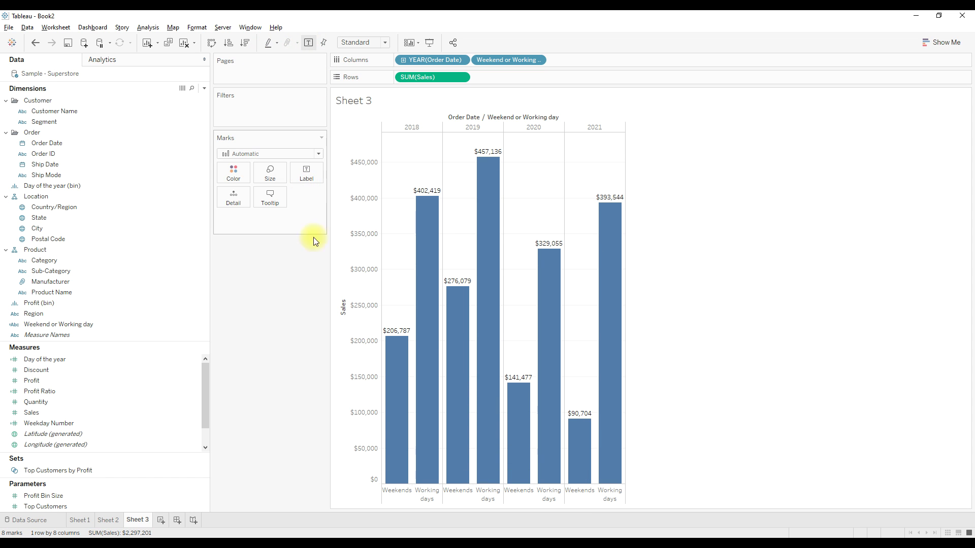